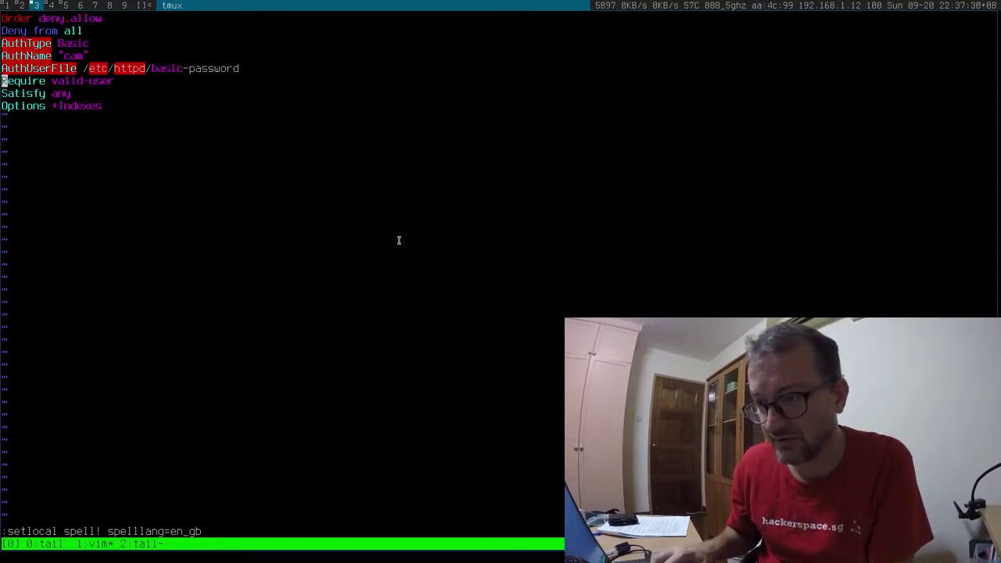
# - Toggle spell check off in the auth config with :setlocal spell!, then switch to the log-tail window
pyautogui.press('Return')
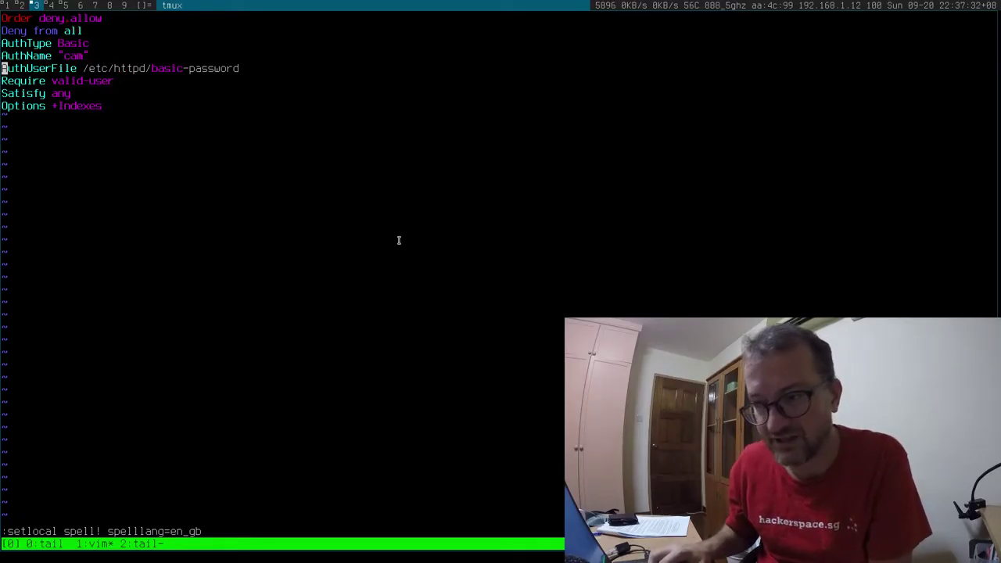
pyautogui.hotkey('ctrl', 'b')
pyautogui.press('n')
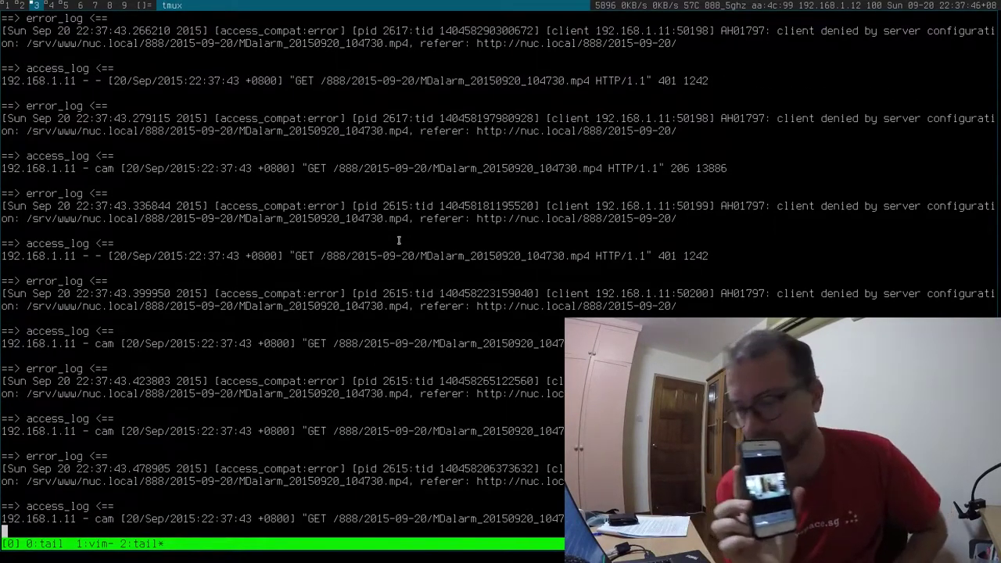
# - Watch access_log and error_log record 401 denials for the 104730 video request
pyautogui.press('F8')
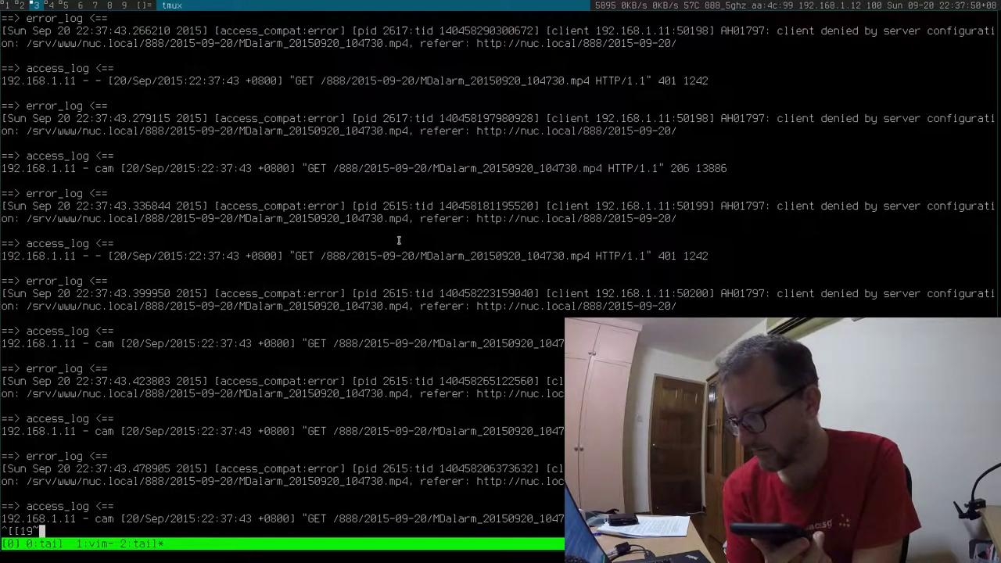